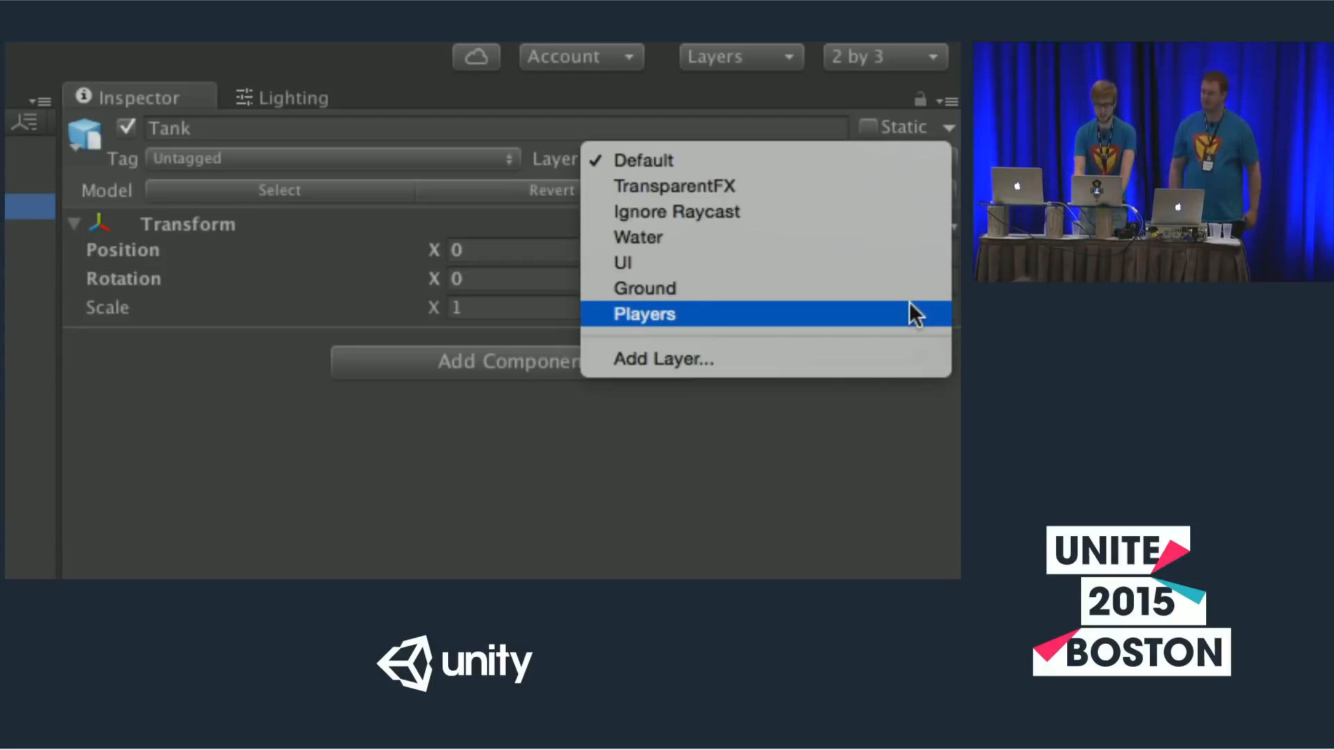
- Assign the Tank object to the Players layer, applying the change to this object only and not its children
click(909, 303)
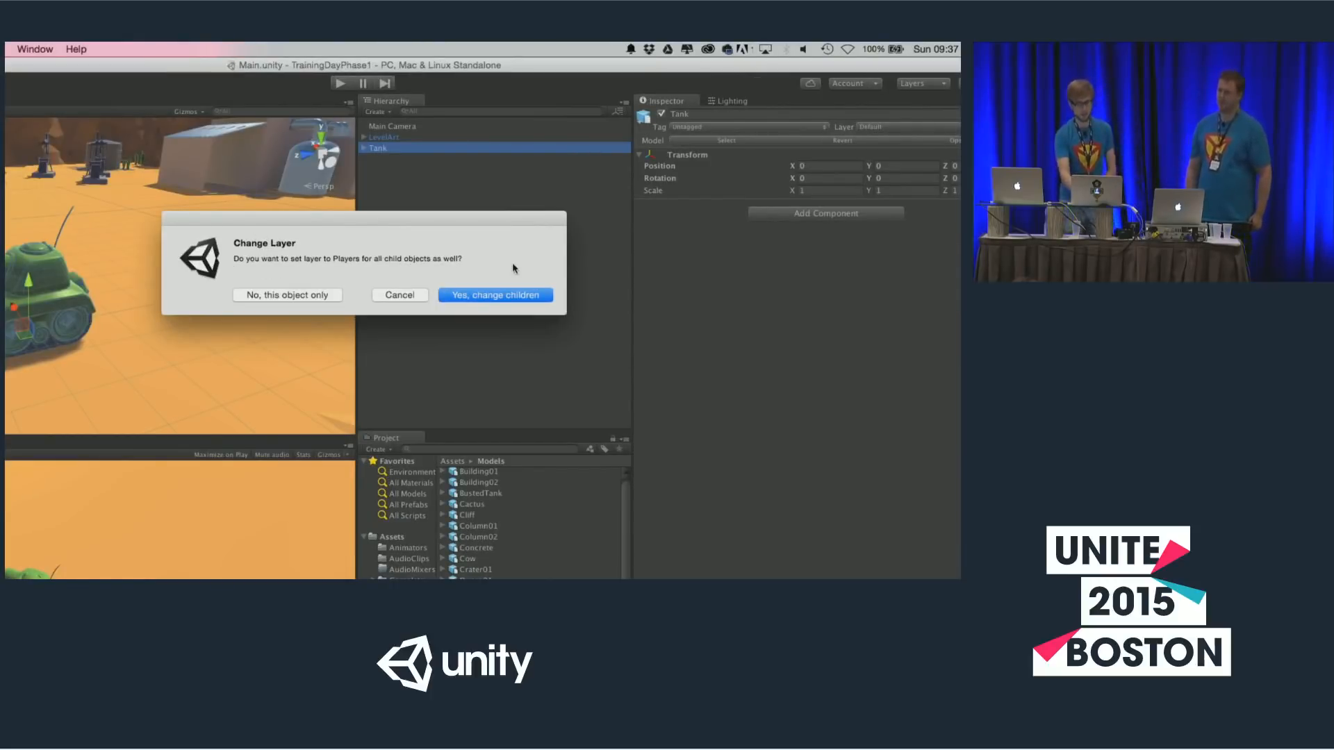
click(308, 295)
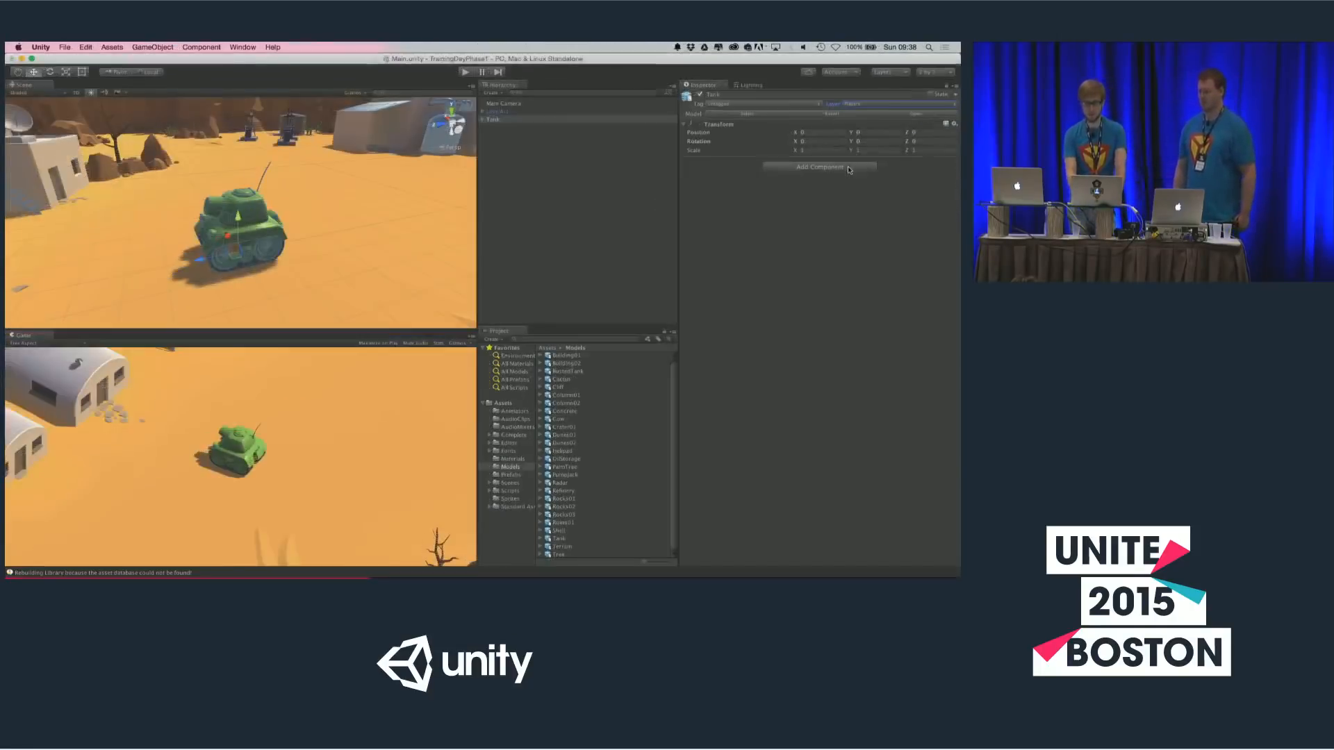
click(198, 46)
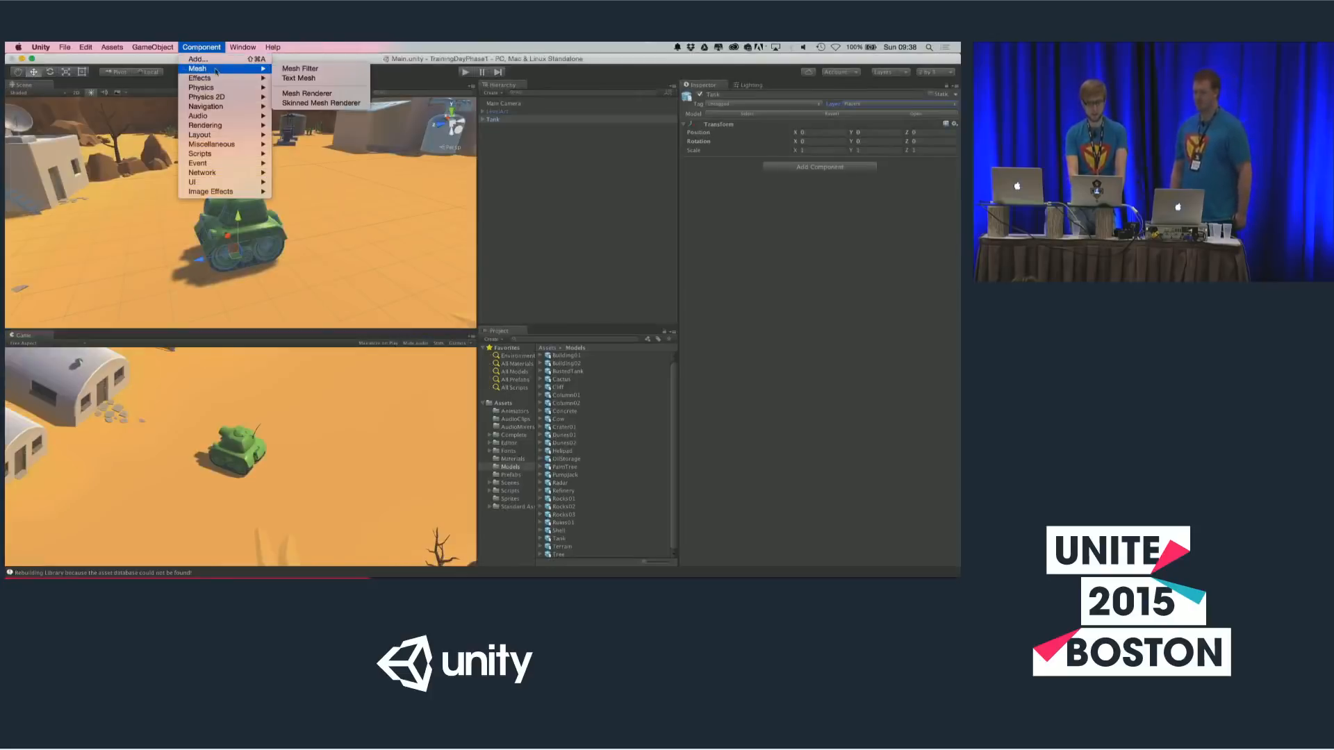
mouse_move(223, 88)
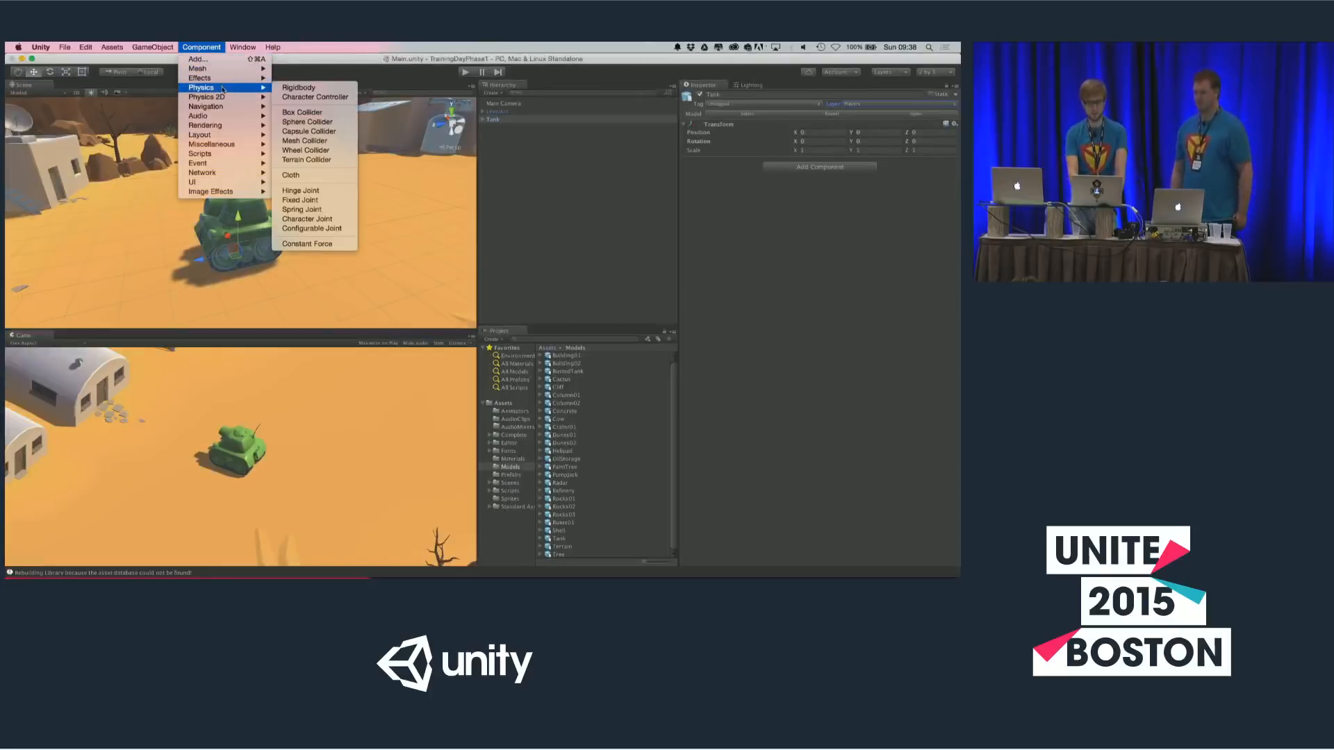
click(214, 46)
- Add a Rigidbody component to the Tank, finding it with the search text "rig"
click(838, 167)
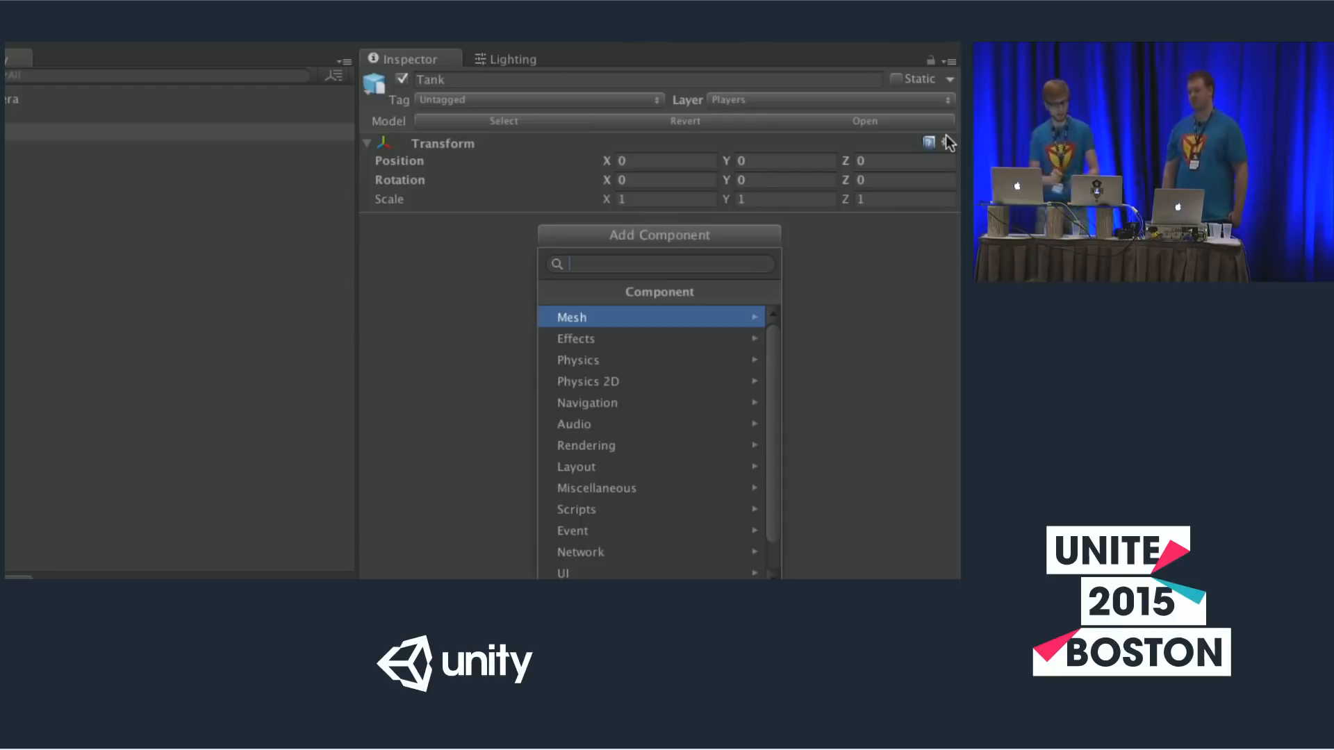
text(rig)
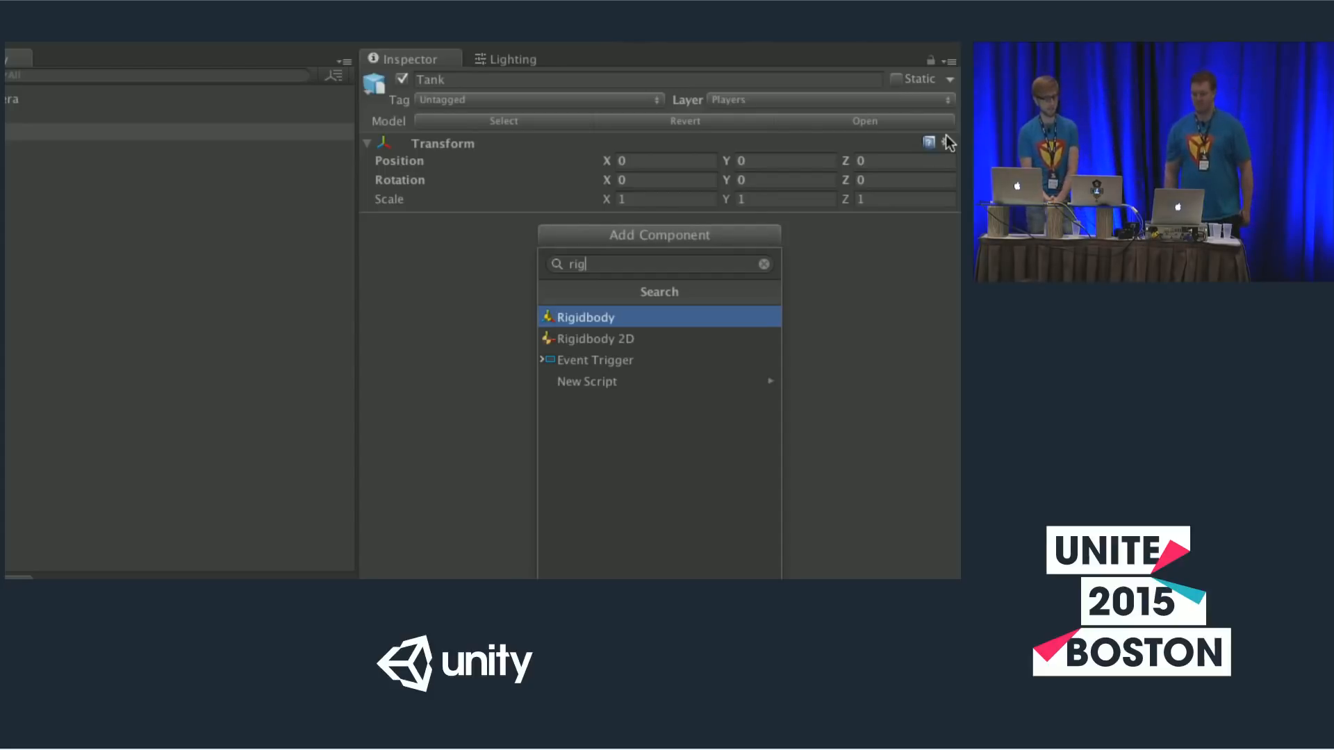
key(Down)
key(Up)
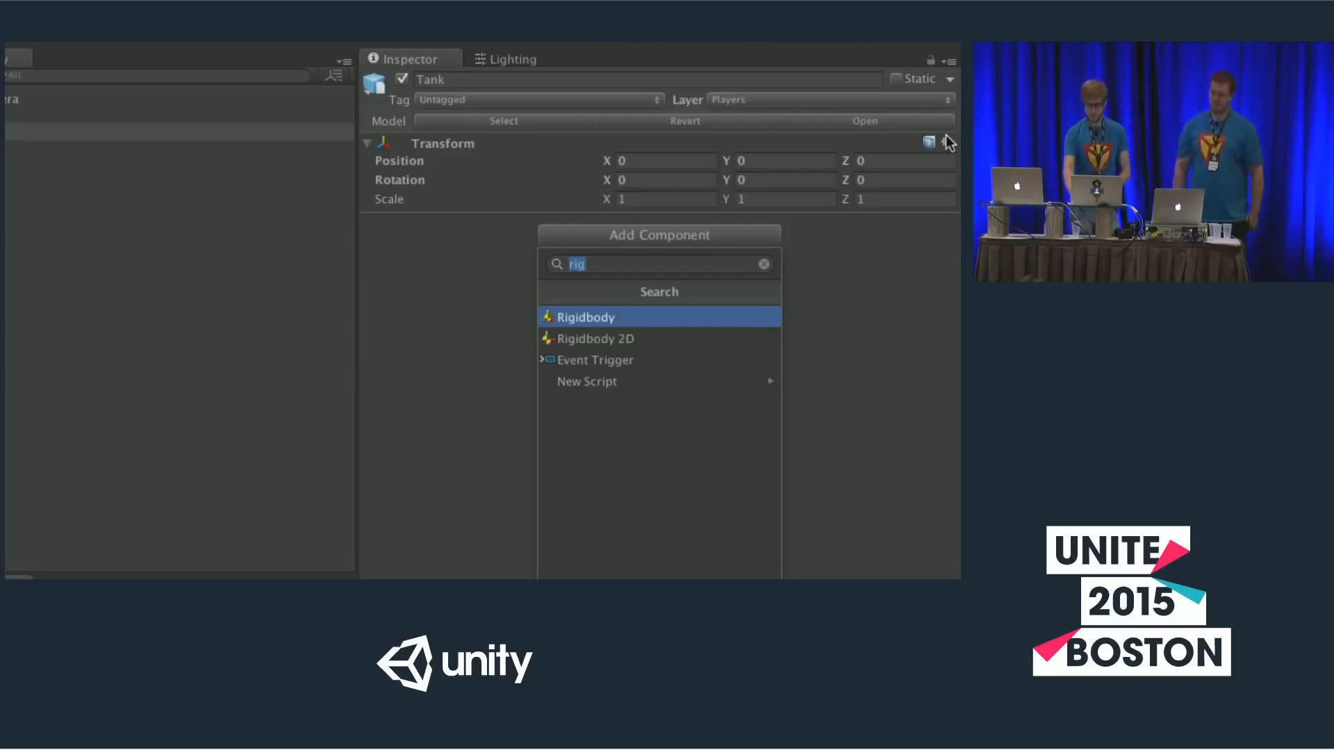
key(Down)
key(Down)
key(Down)
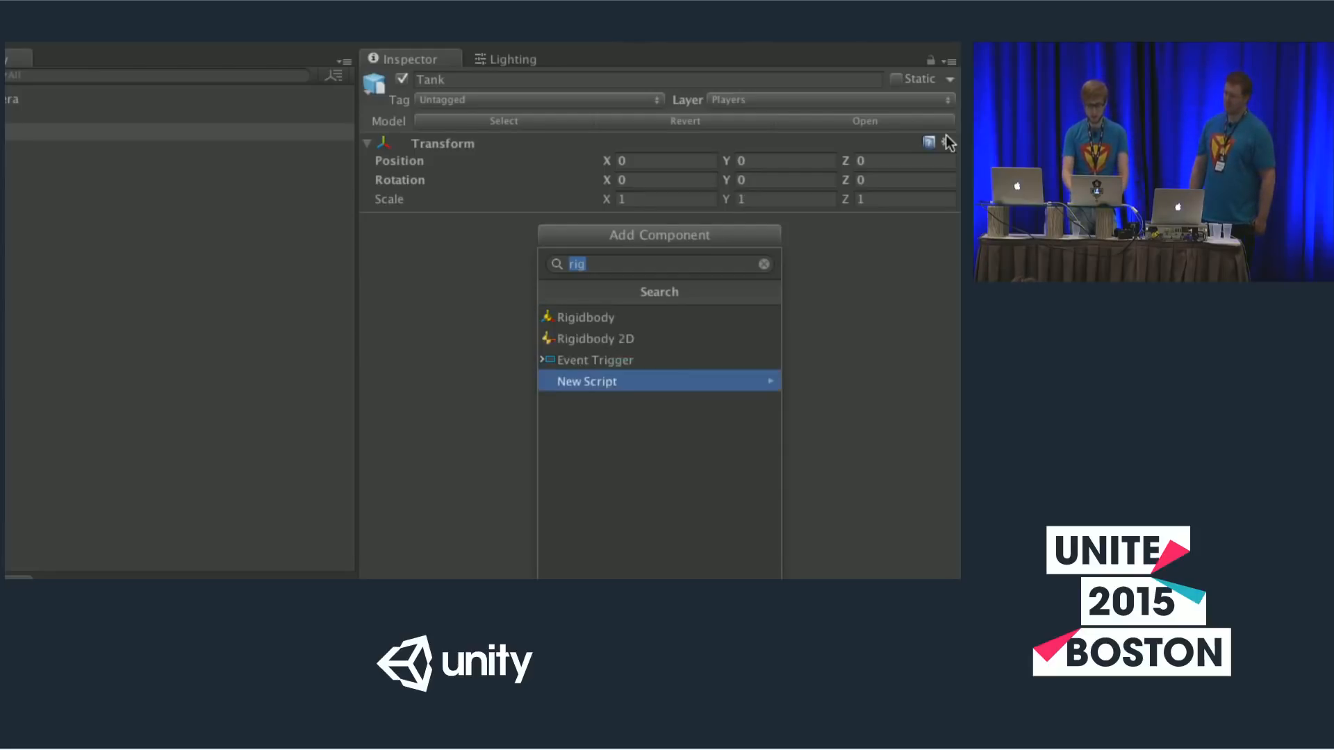
key(Up)
key(Up)
key(Down)
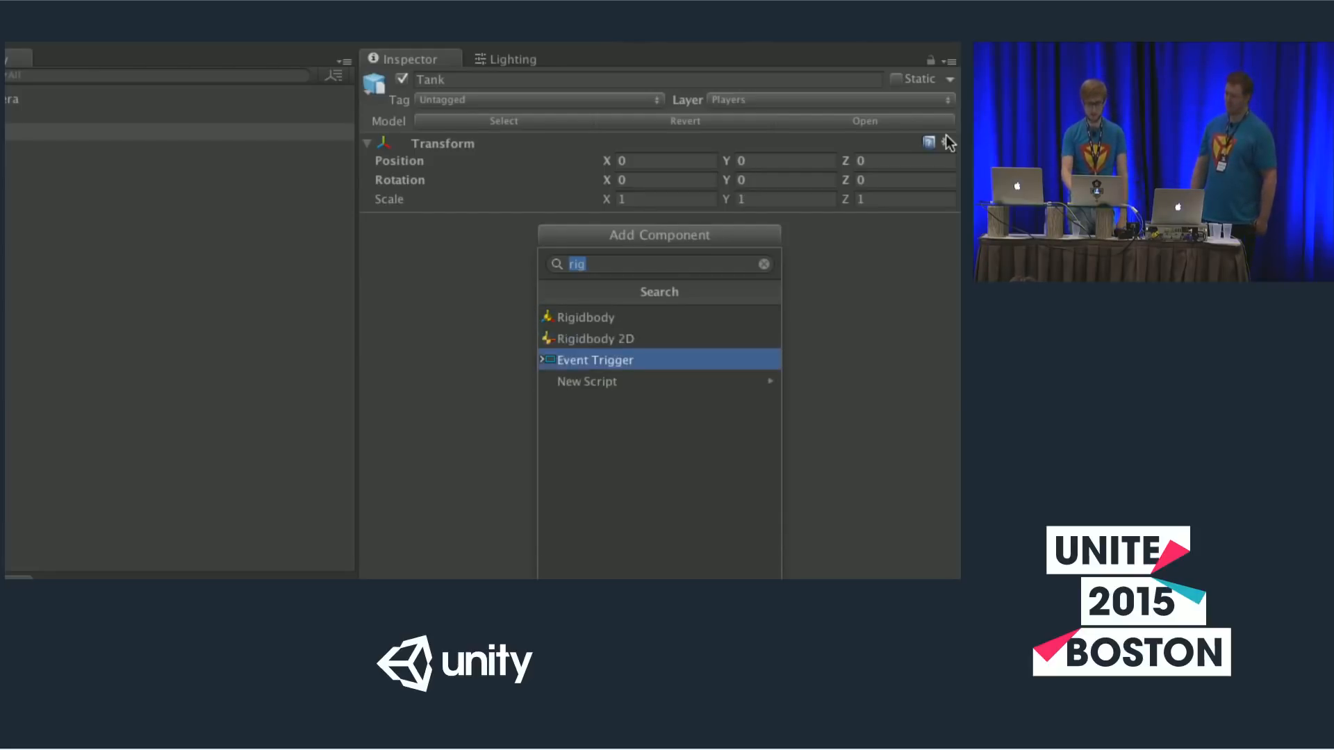
key(Up)
key(Down)
key(Down)
key(Down)
key(Up)
key(Up)
key(Up)
key(Down)
key(Down)
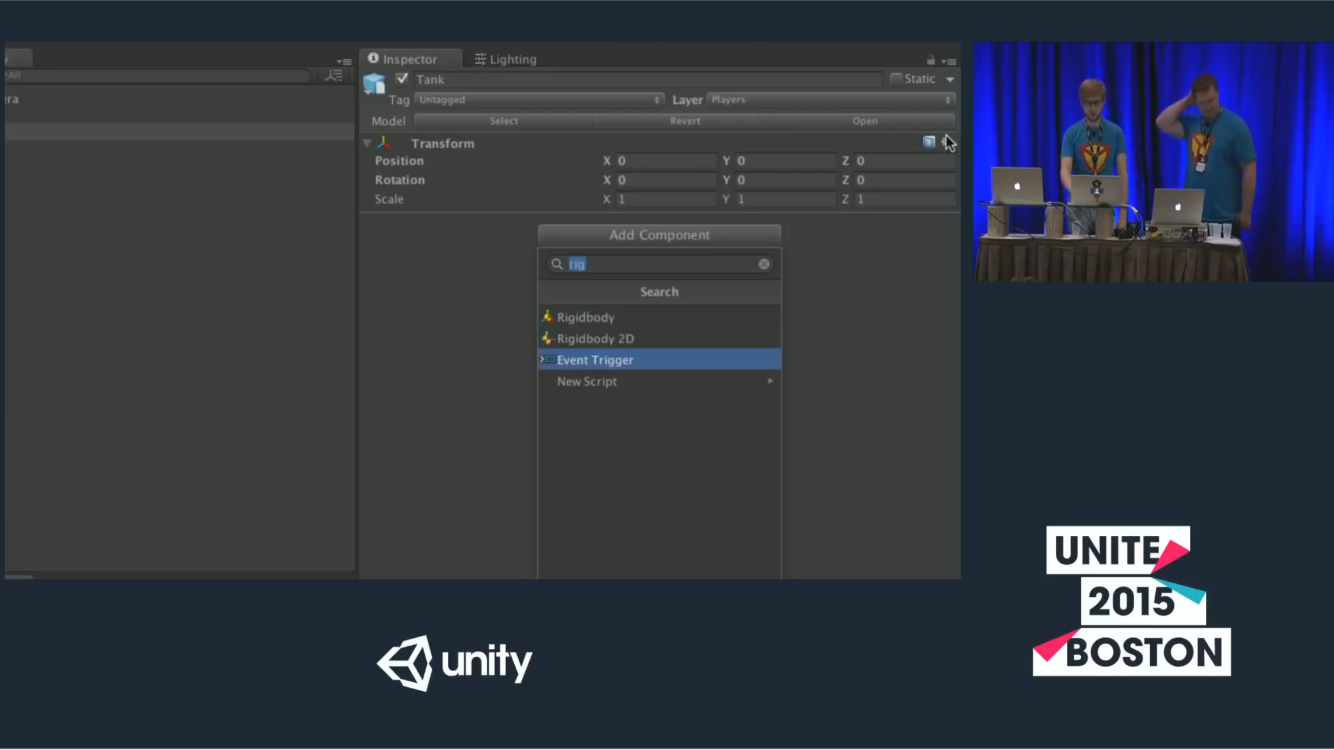
key(Up)
key(Up)
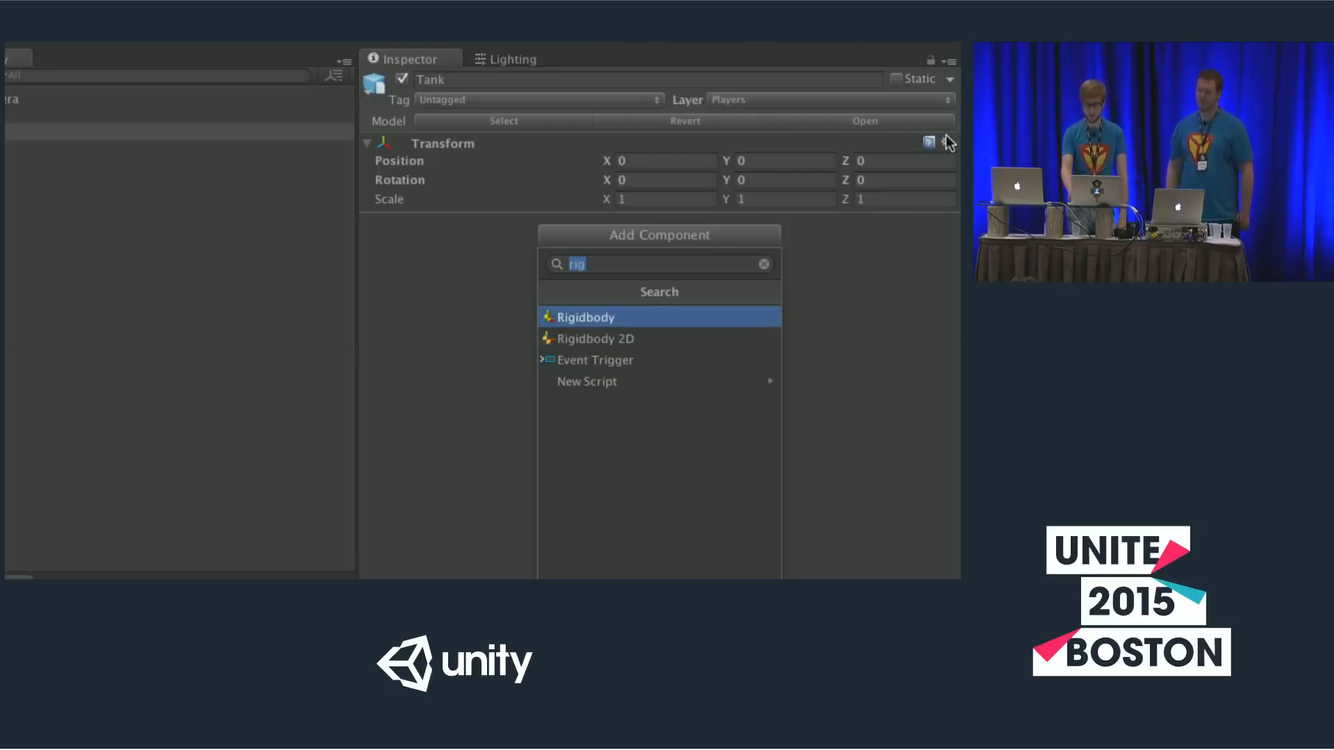
key(Return)
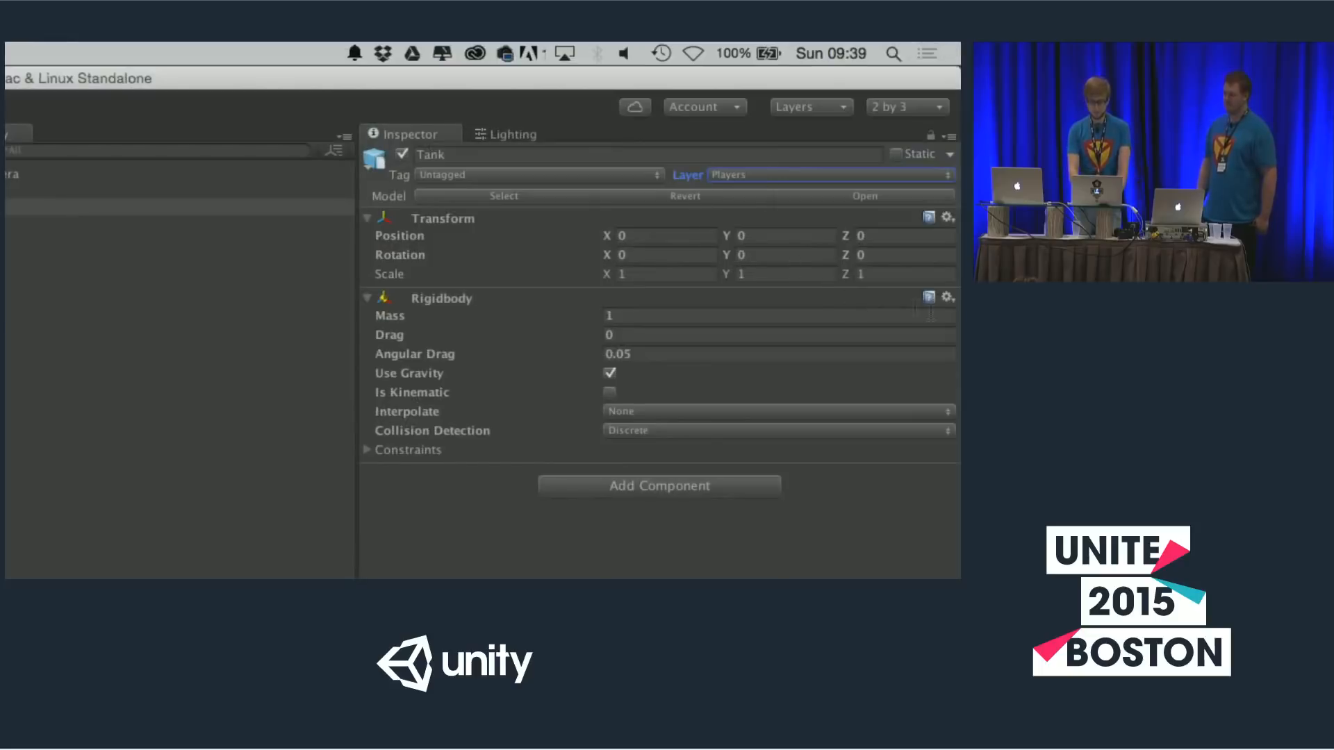
- Freeze the Y position in the constraints of the Tank's Rigidbody
click(366, 450)
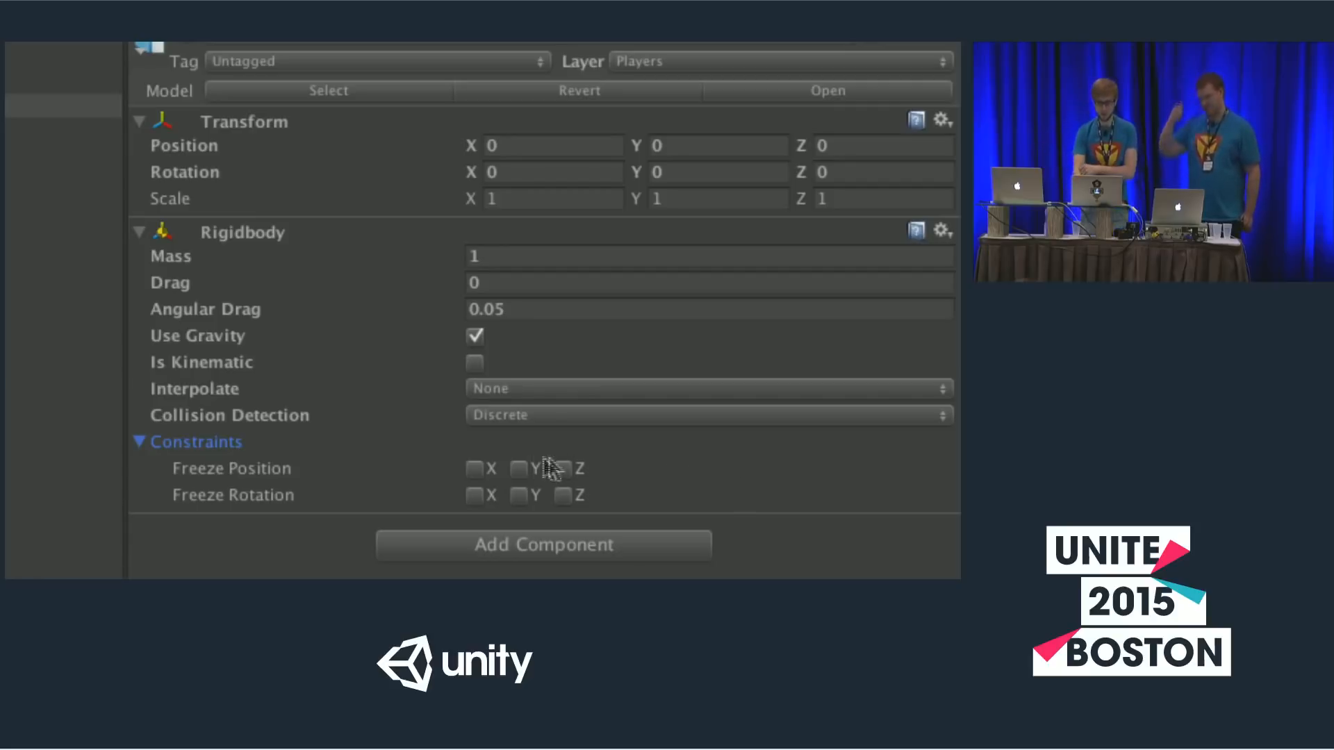
click(521, 468)
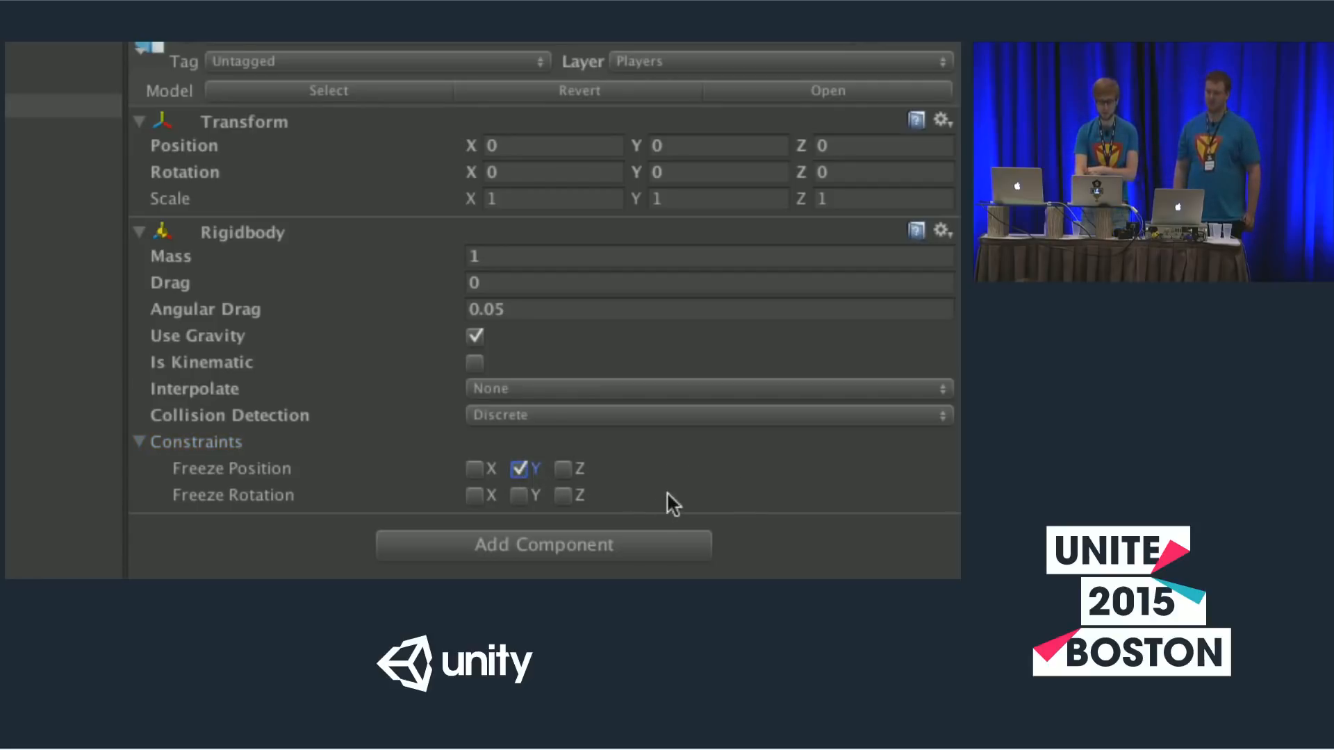
click(138, 441)
click(137, 441)
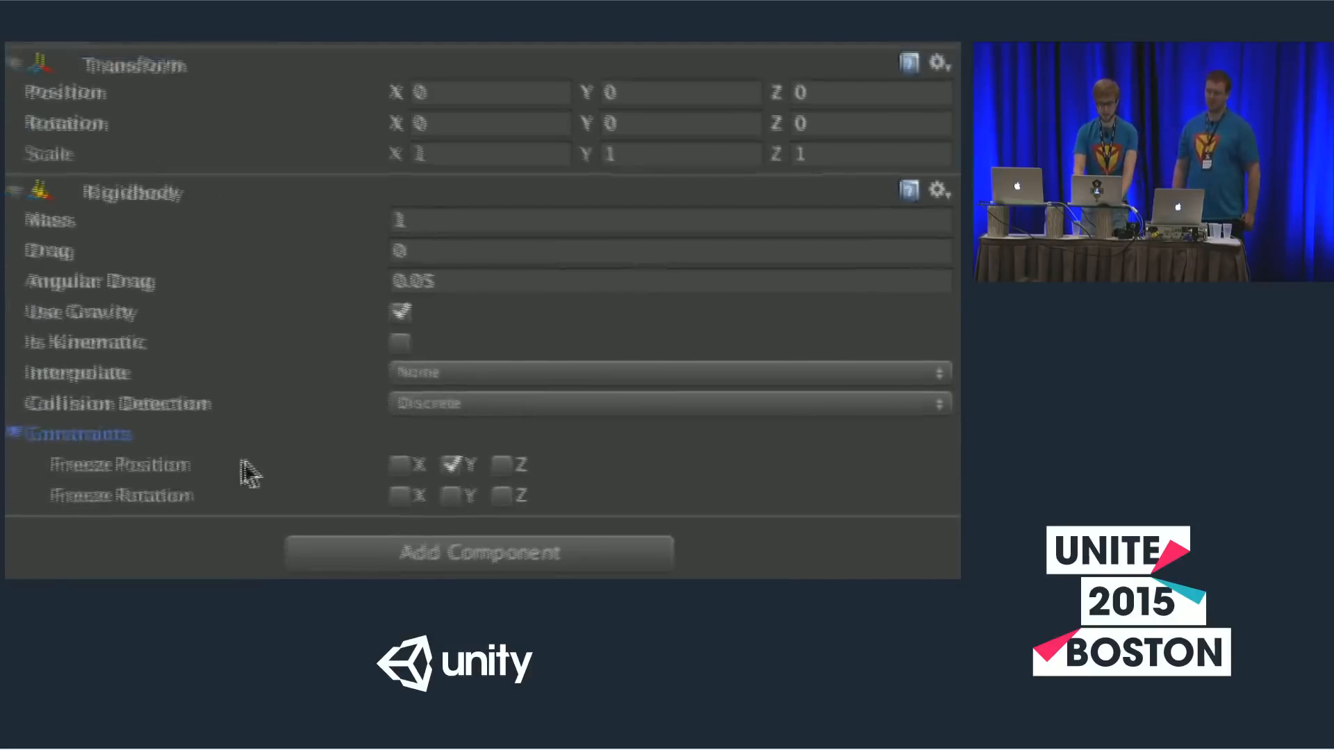
click(70, 437)
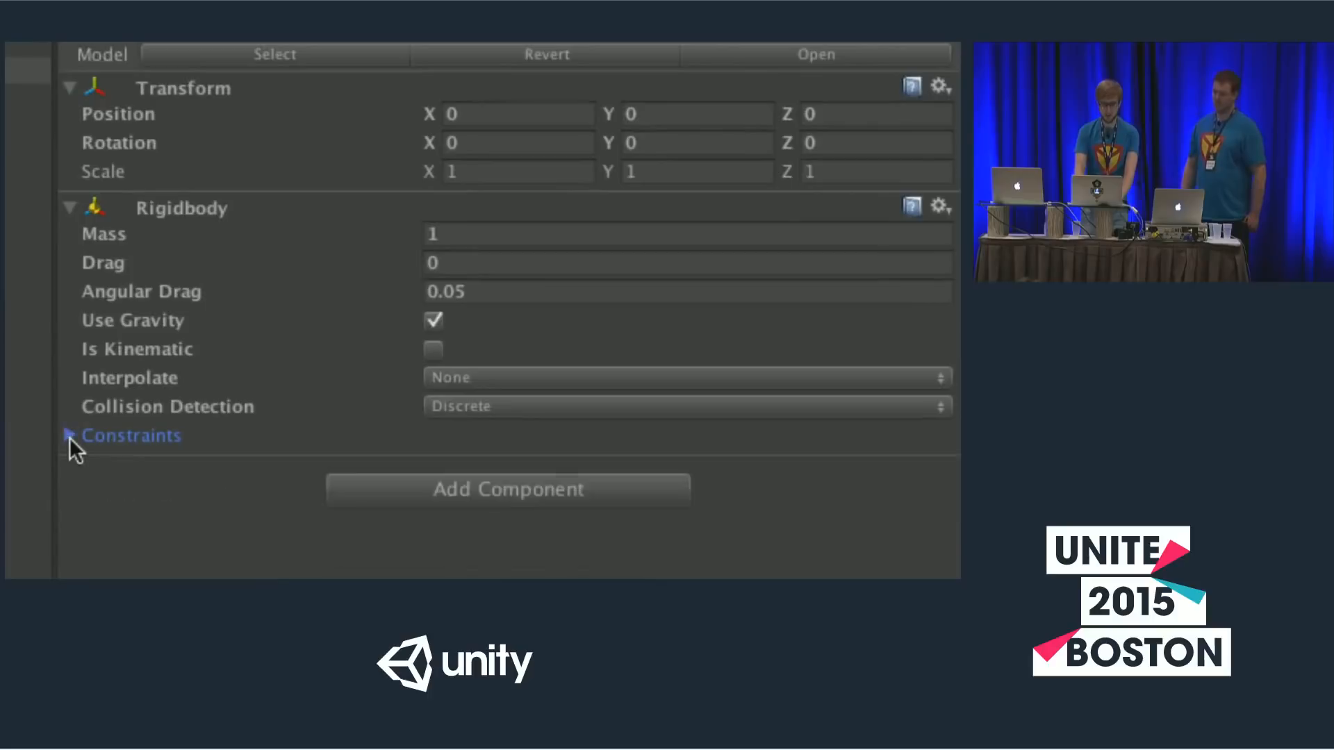
click(70, 437)
click(70, 437)
click(69, 436)
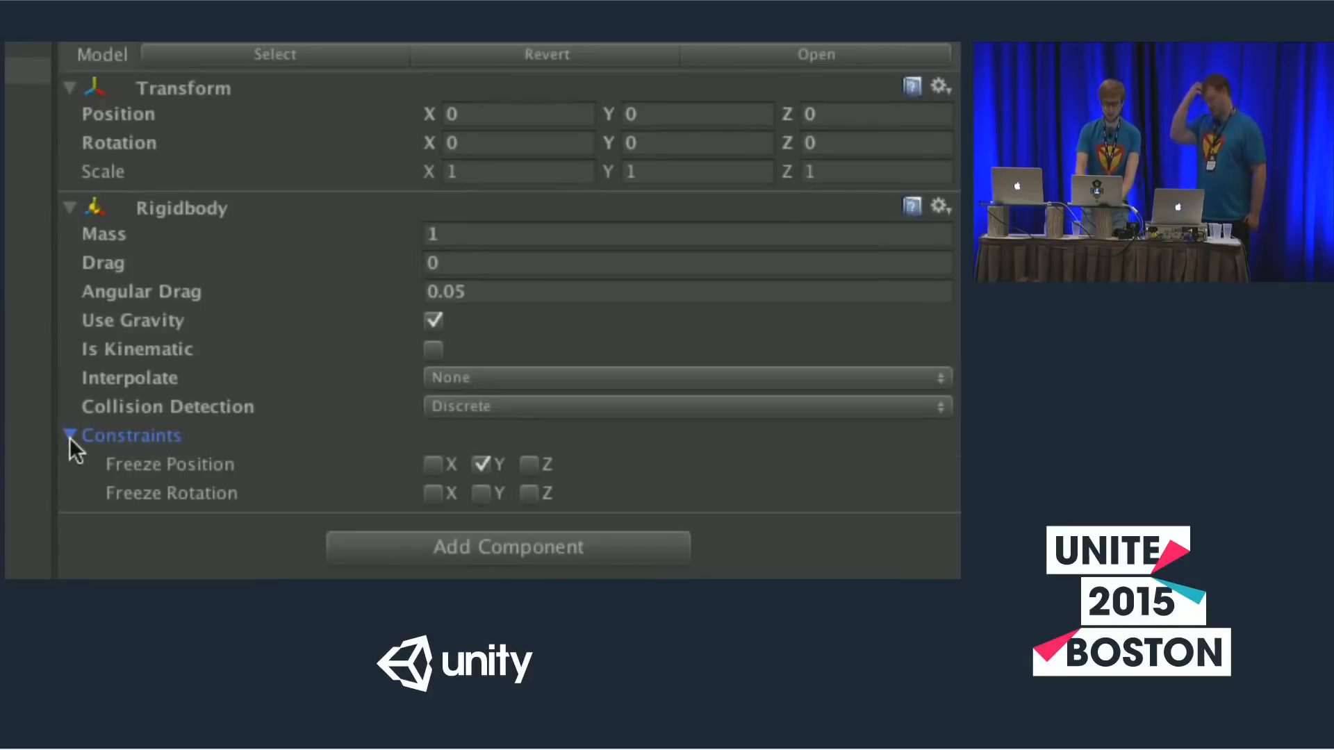
click(69, 435)
click(69, 436)
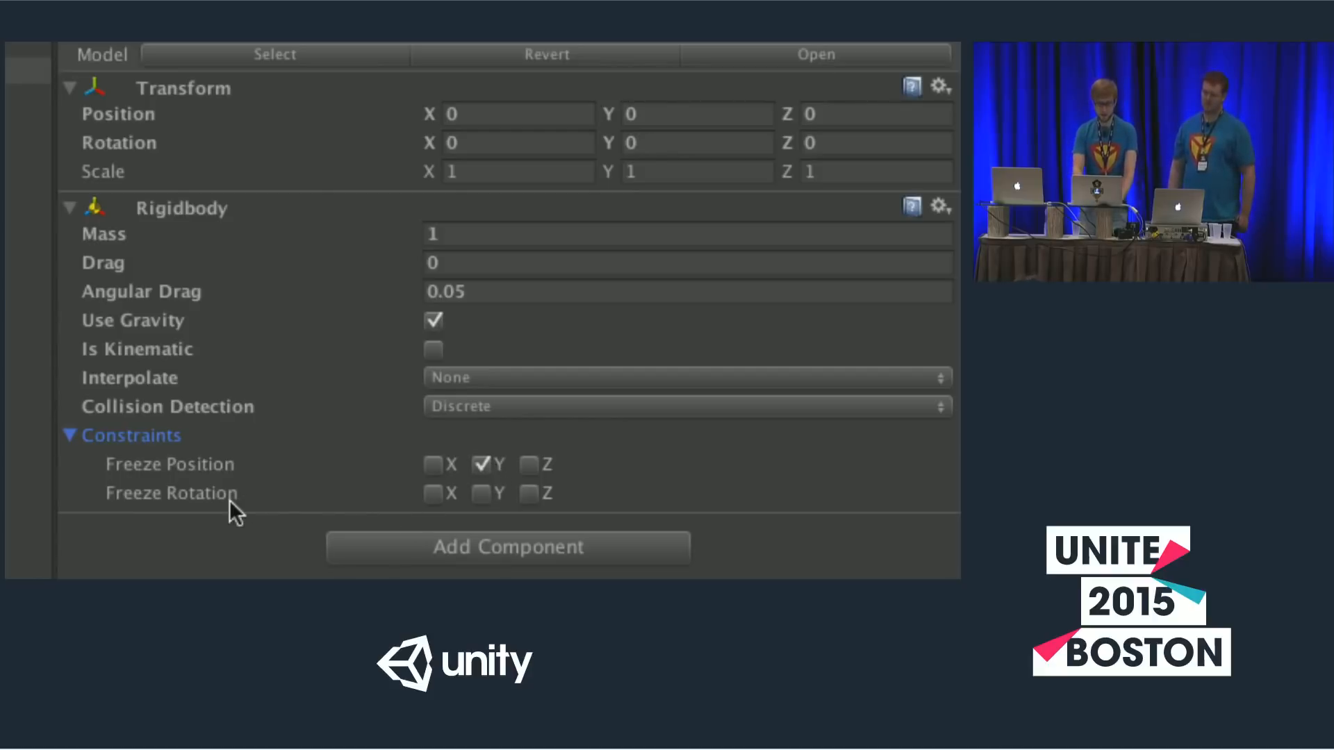
- Freeze the X and Z rotation in the constraints of the Tank's Rigidbody
click(434, 491)
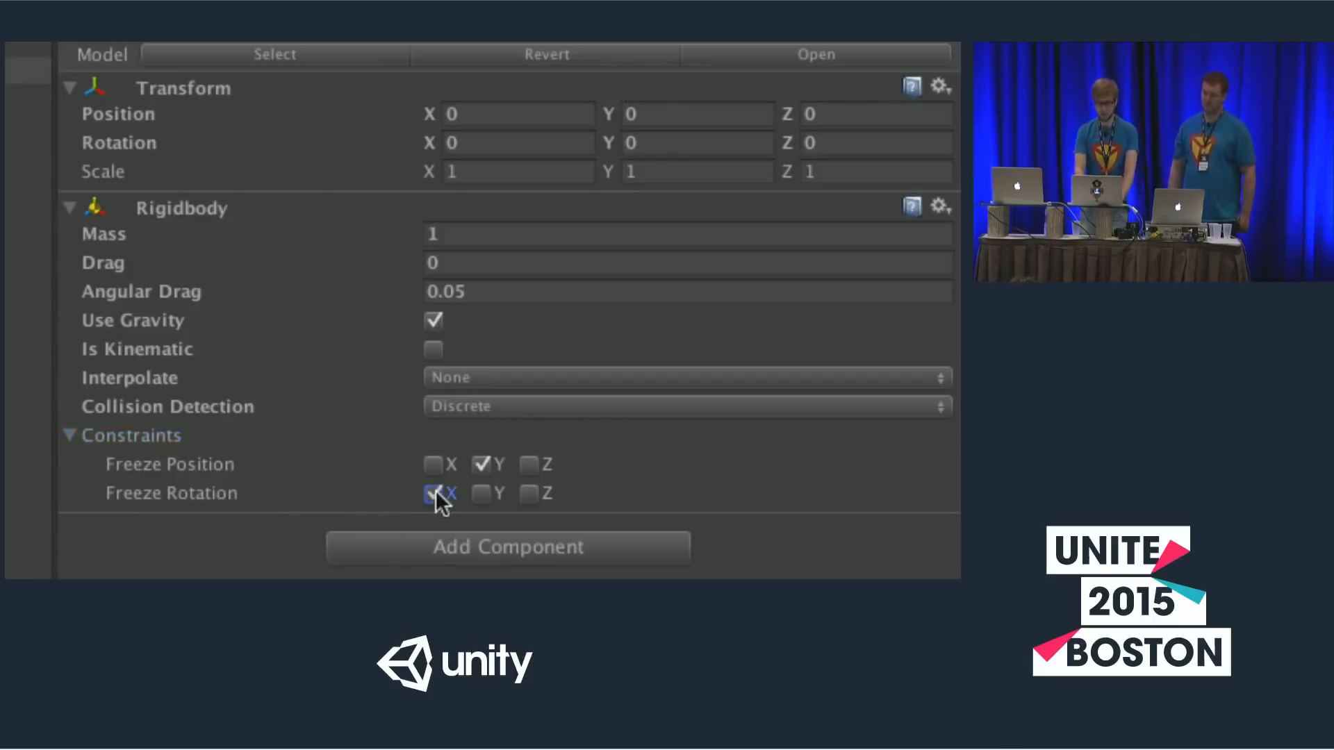
click(530, 494)
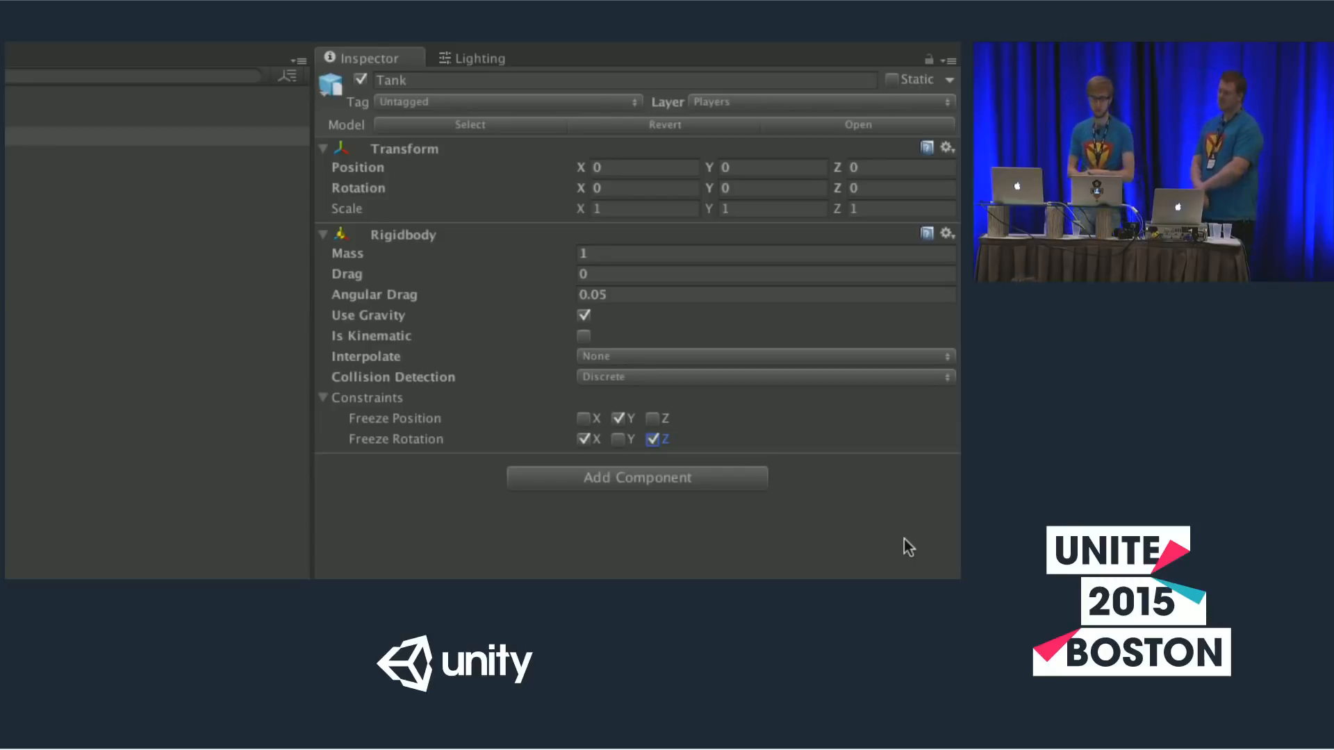
click(744, 477)
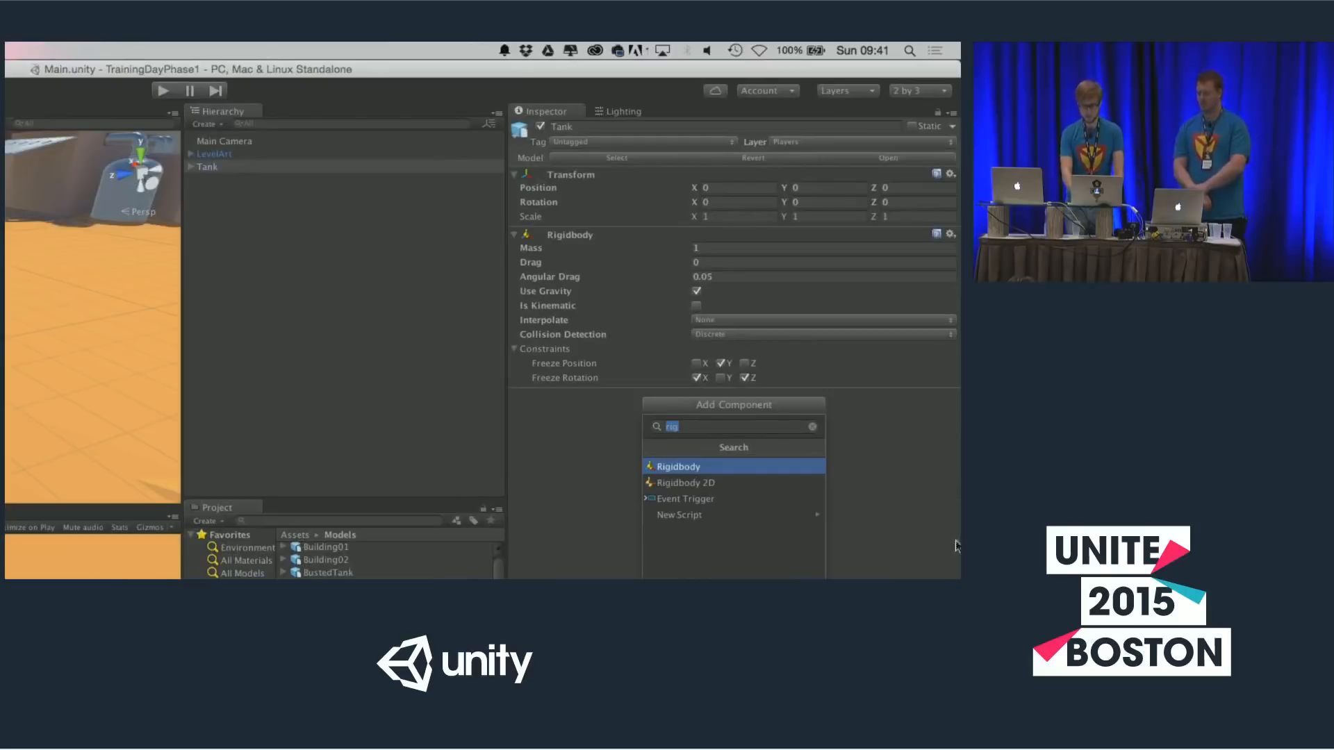
text(b)
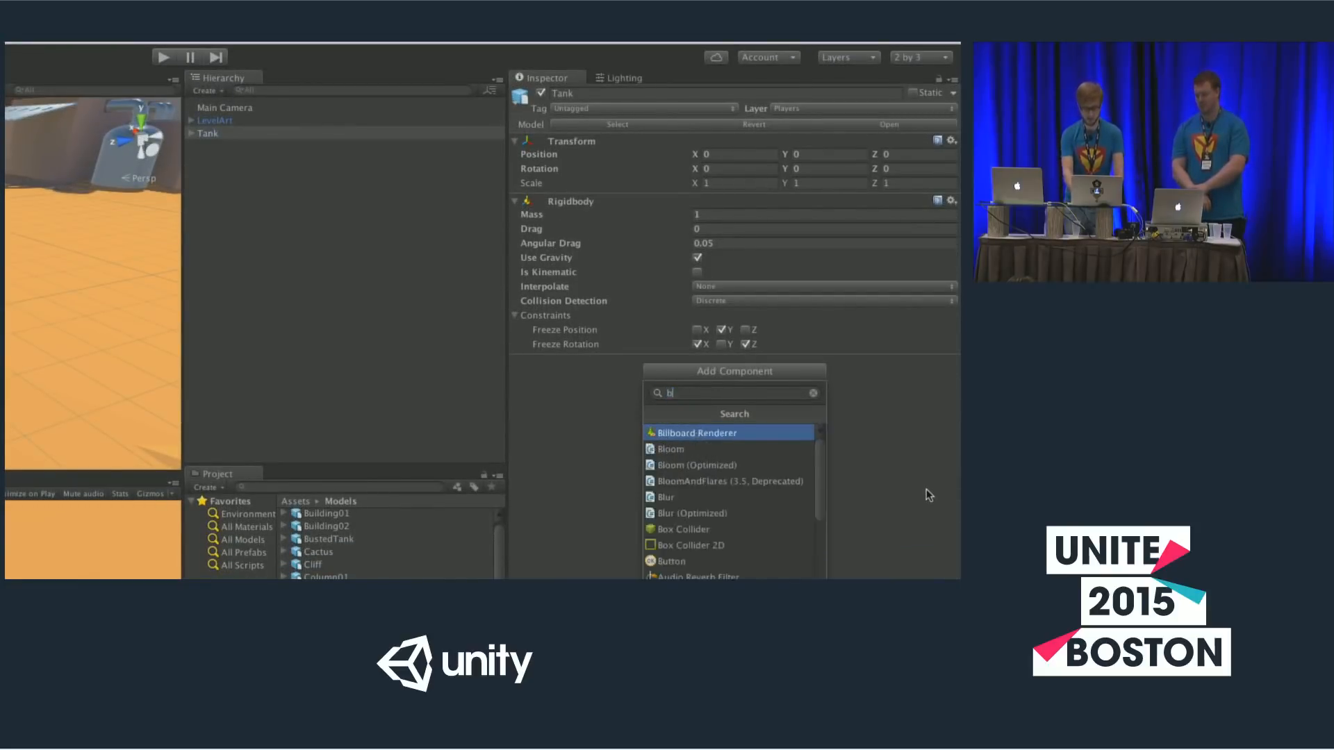
text(ox)
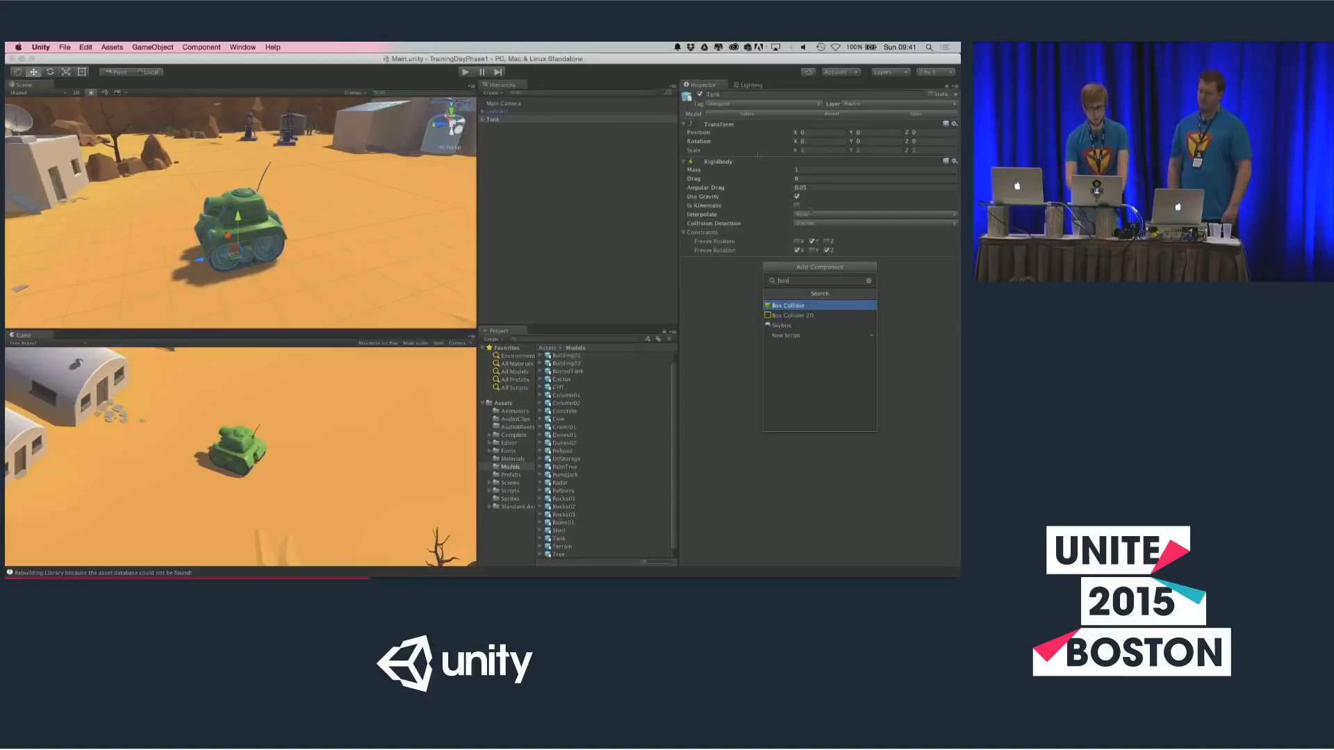
click(488, 119)
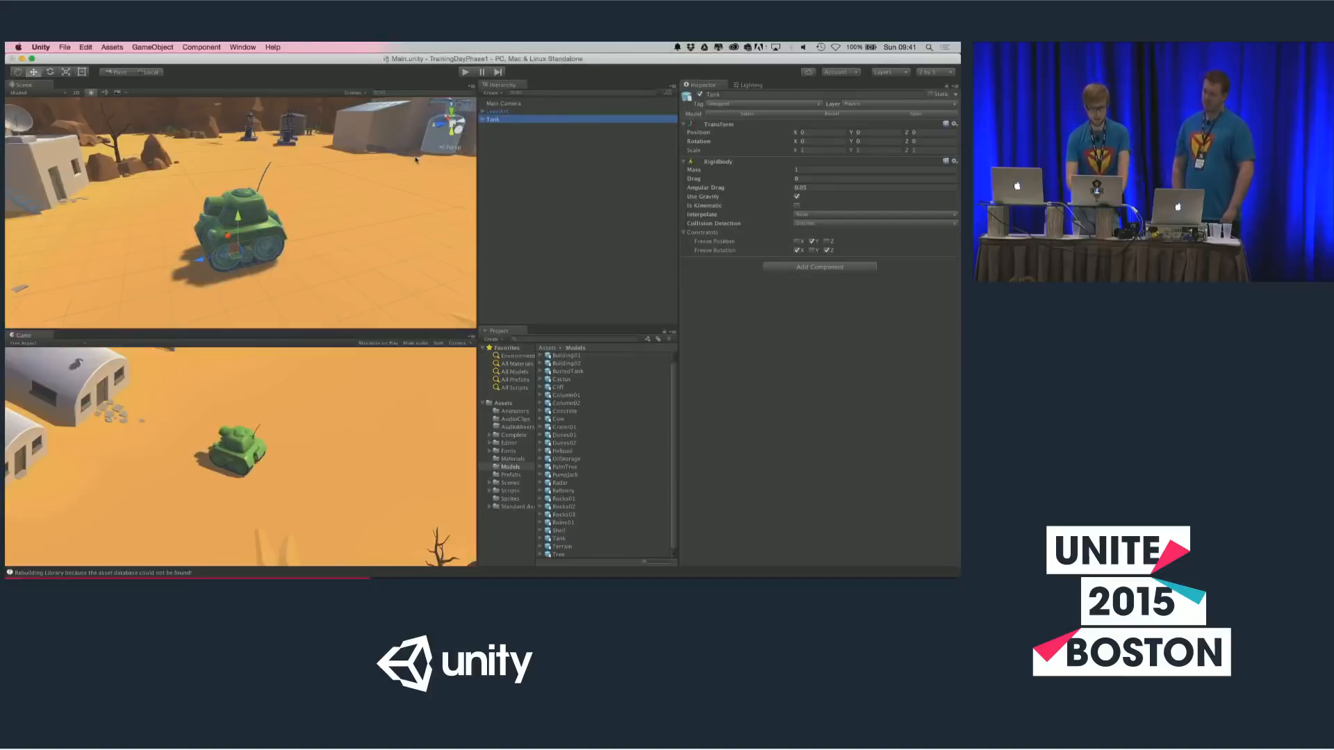
- Select the LevelArt object, frame it in the scene and examine the colliders across the whole level
double_click(500, 112)
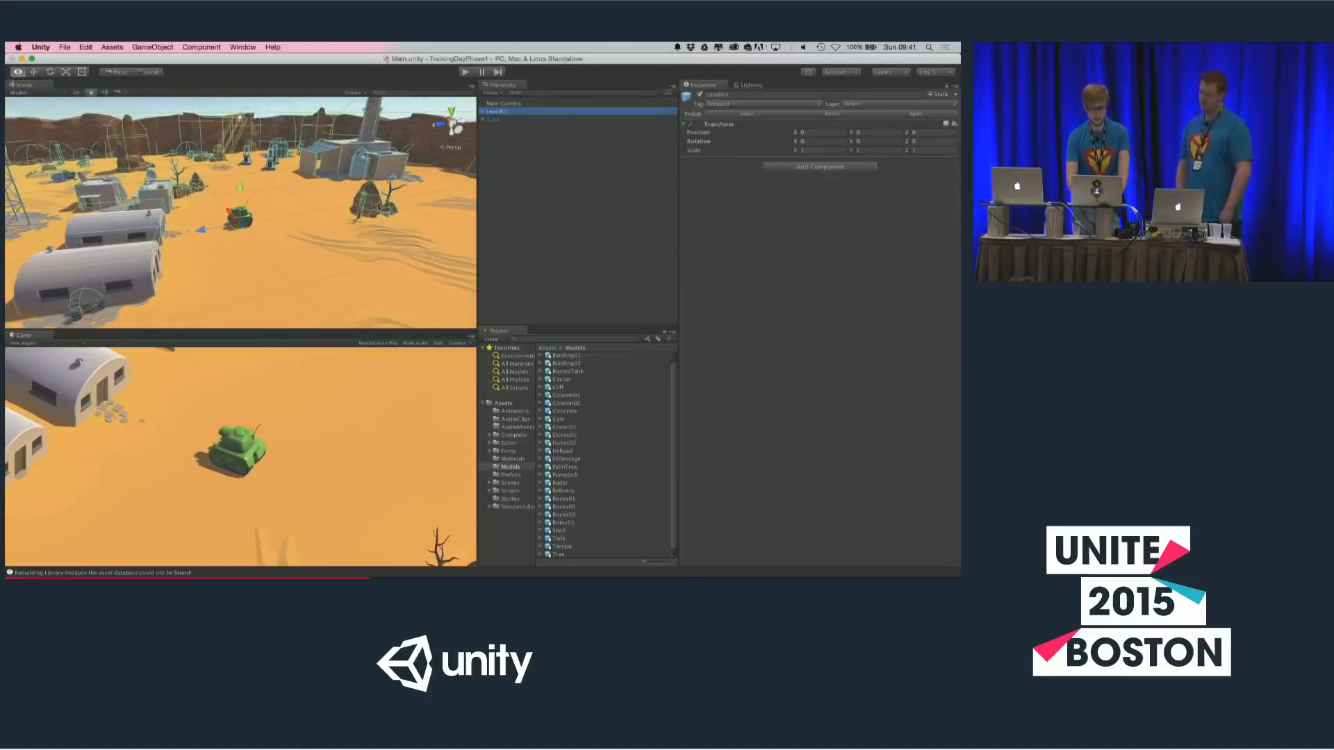
alt+drag(373, 203, 358, 242)
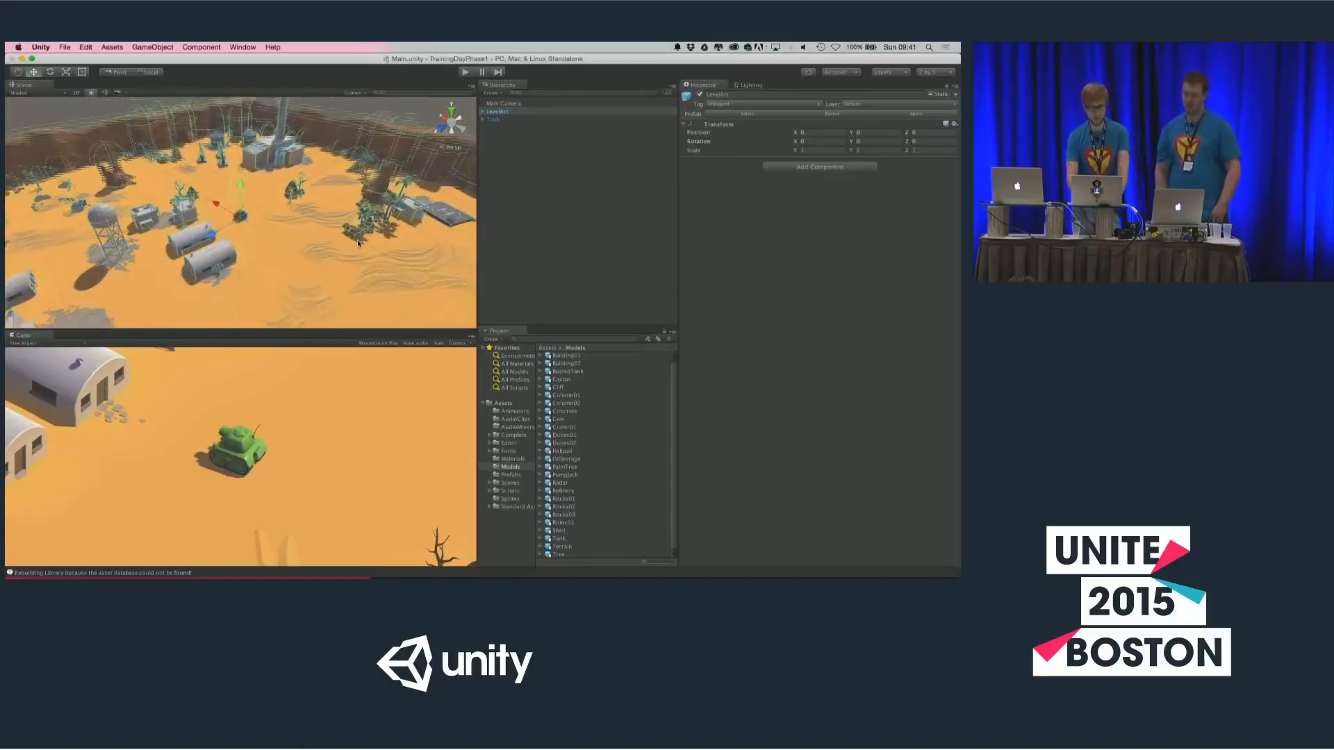
scroll(357, 242, down, 10)
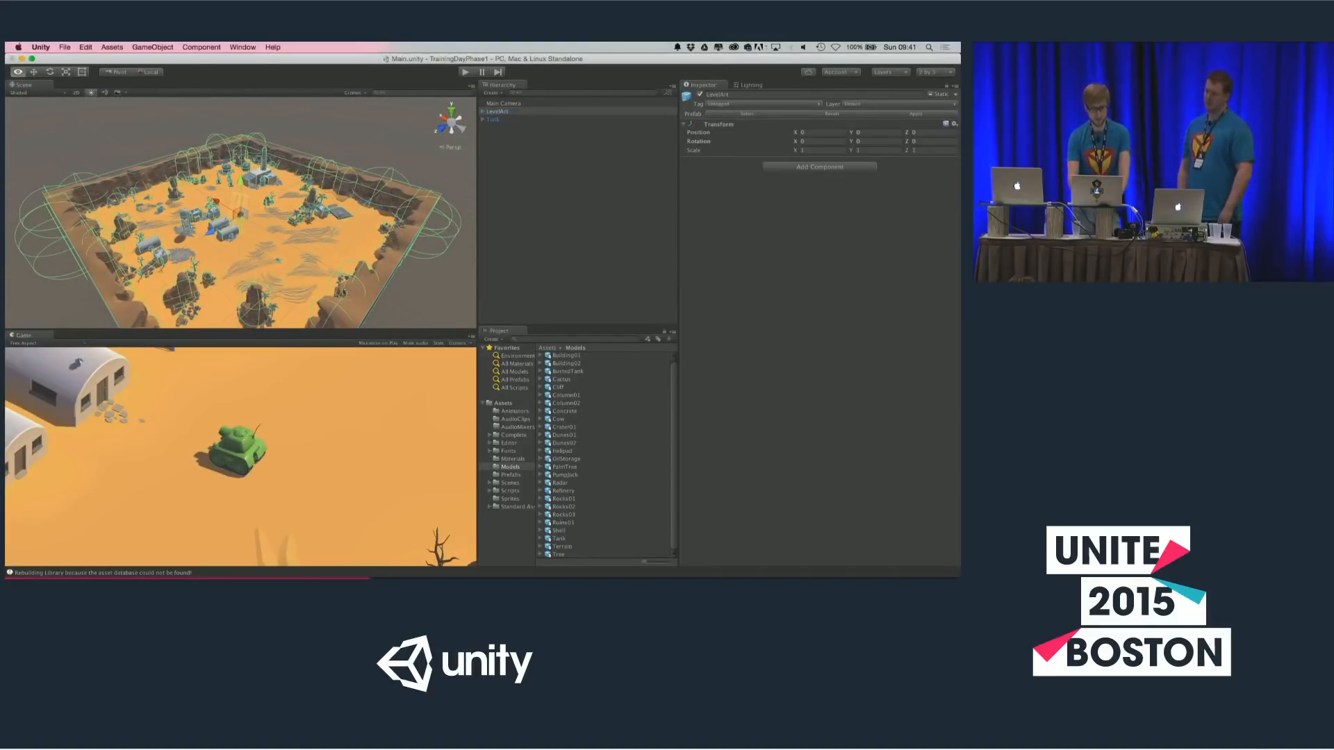
alt+drag(342, 292, 274, 245)
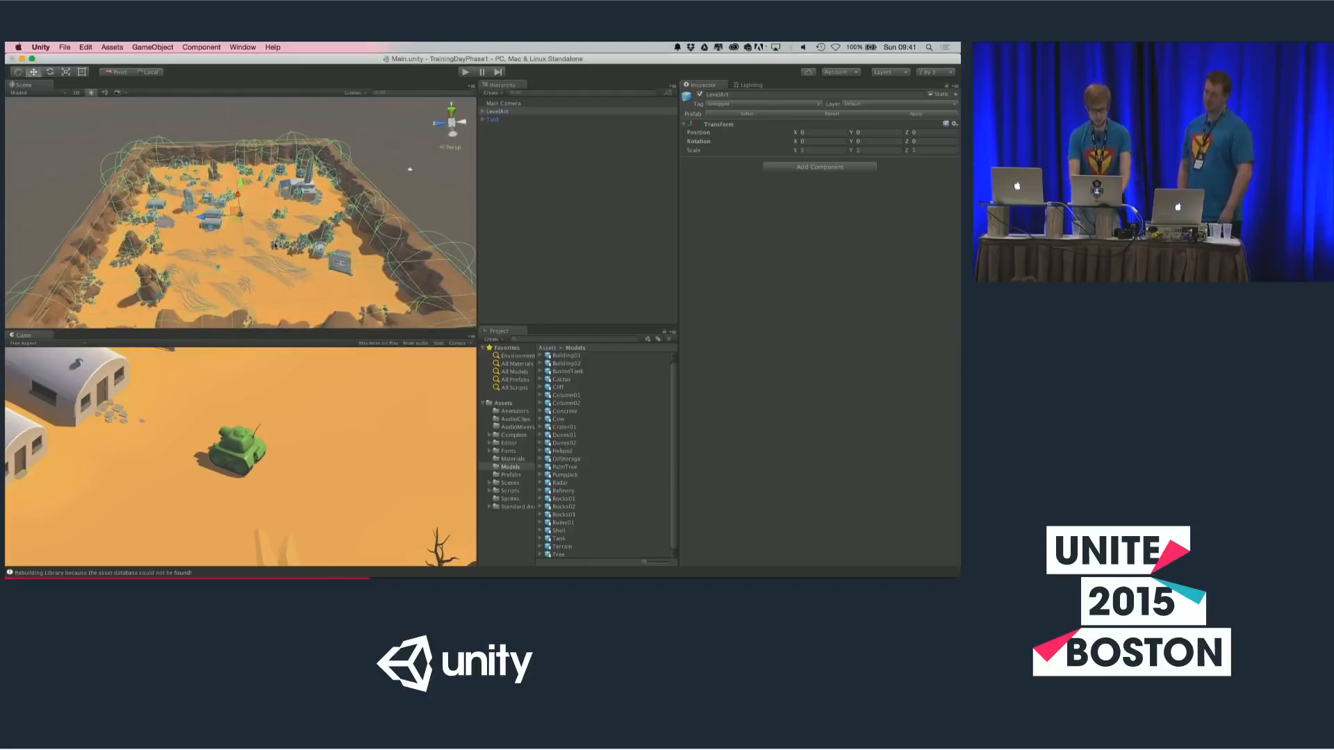